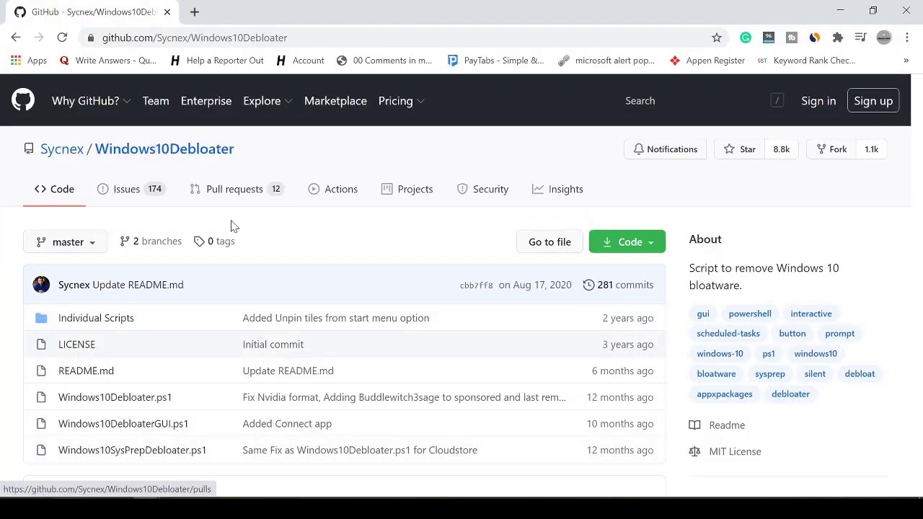
Step: Open Windows10DebloaterGUI.ps1 on GitHub and look through its code
scroll(222, 229, down, 1)
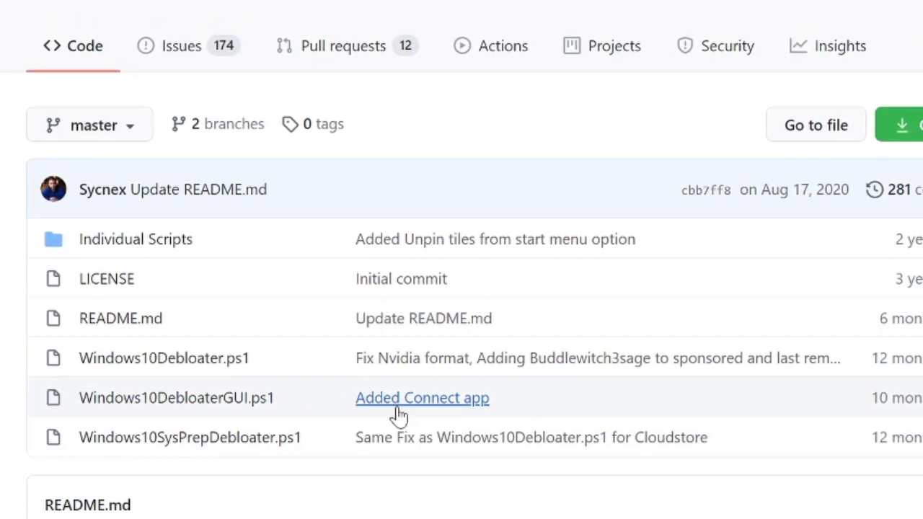
click(180, 401)
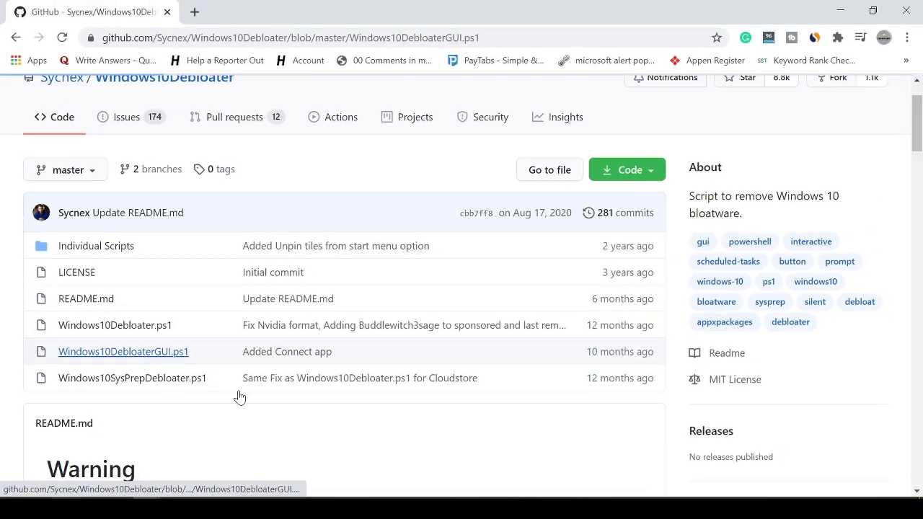
scroll(191, 221, down, 1)
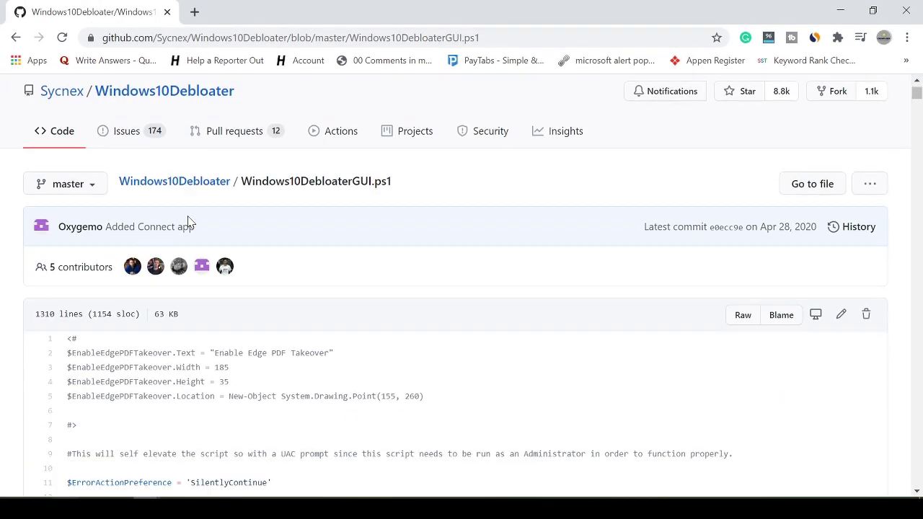
scroll(187, 221, down, 1)
scroll(145, 209, down, 1)
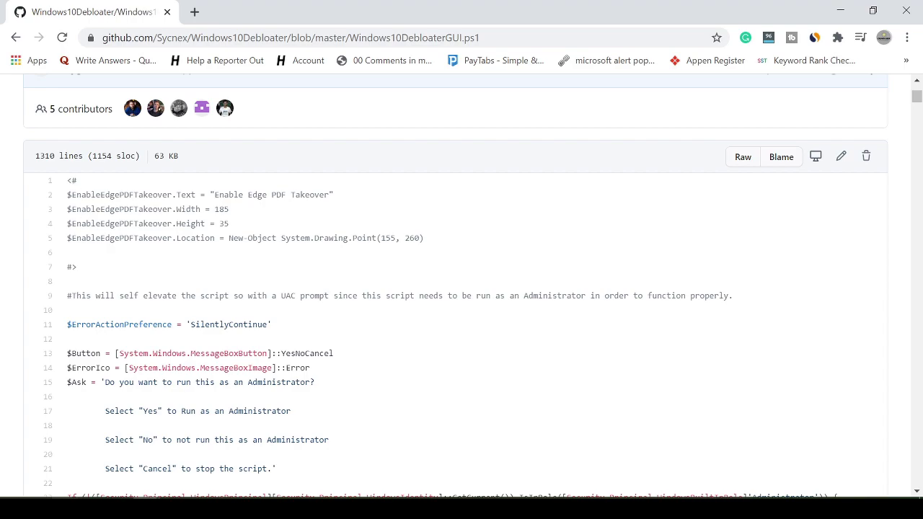
Step: Select the entire script code and copy it to the clipboard
mouse_move(67, 180)
mouse_down()
mouse_move(97, 256)
mouse_move(108, 497)
mouse_up()
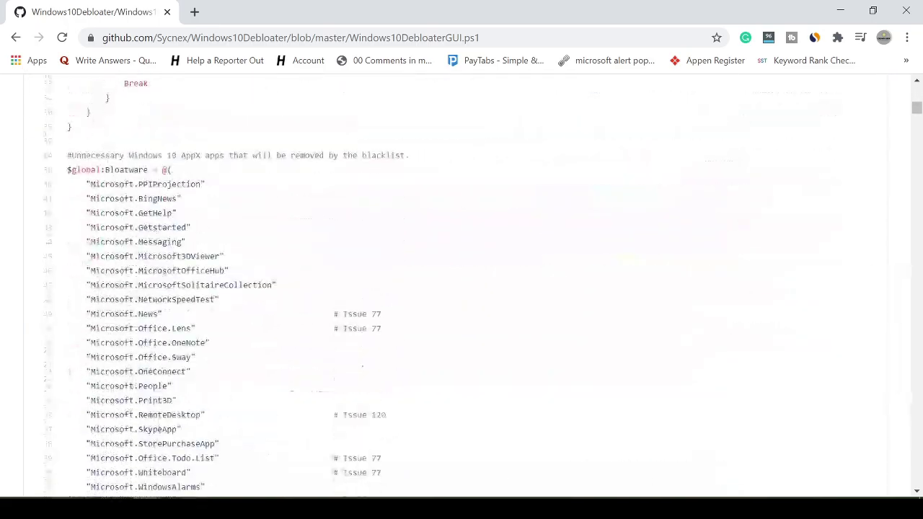
scroll(461, 288, down, 5)
scroll(462, 289, down, 5)
scroll(461, 289, down, 5)
scroll(461, 288, down, 5)
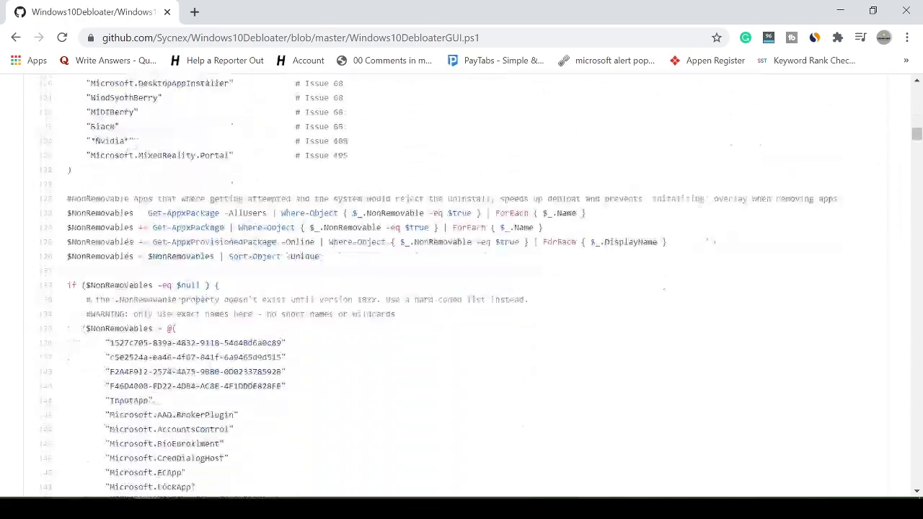
scroll(461, 289, down, 5)
scroll(462, 288, down, 5)
scroll(461, 288, down, 5)
scroll(461, 288, down, 5)
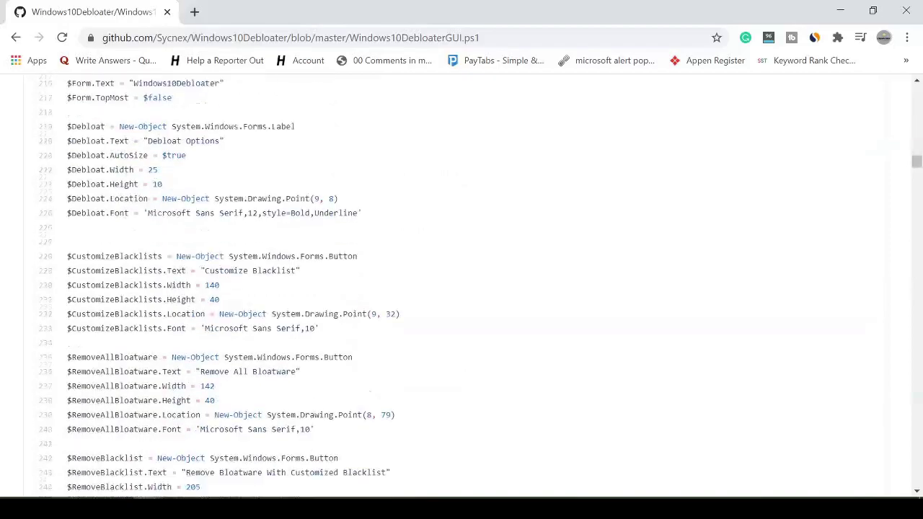
scroll(461, 288, down, 5)
scroll(461, 289, down, 5)
scroll(462, 288, down, 5)
scroll(461, 288, down, 5)
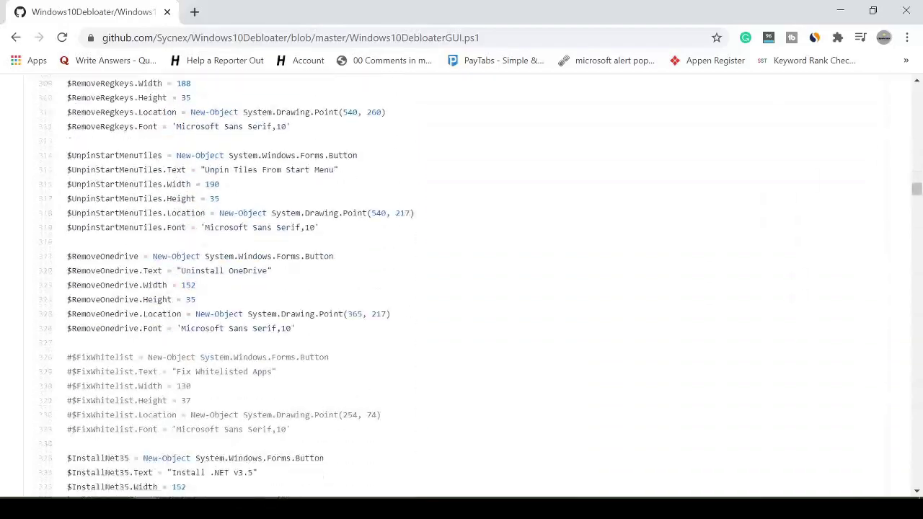
scroll(461, 288, down, 5)
scroll(461, 288, down, 5)
scroll(461, 288, down, 5)
scroll(462, 289, down, 5)
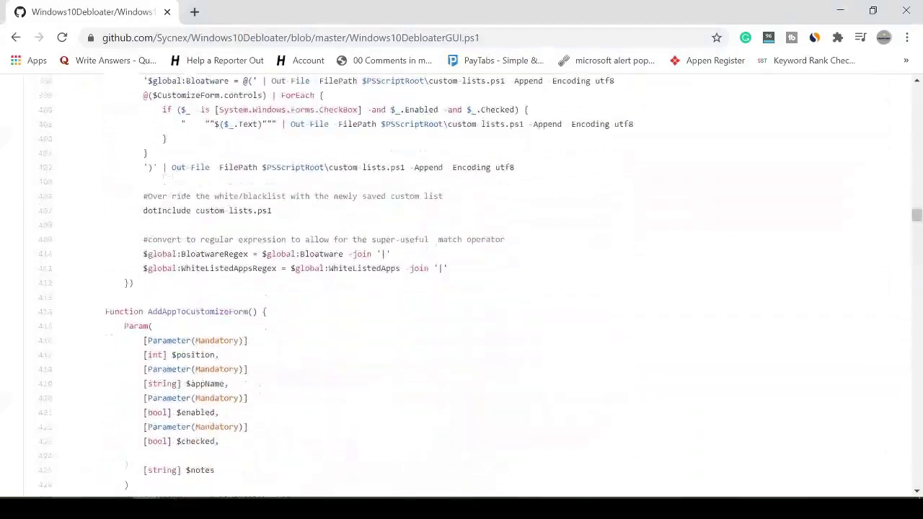
scroll(461, 288, down, 5)
scroll(461, 288, down, 5)
scroll(461, 288, down, 5)
scroll(461, 288, down, 5)
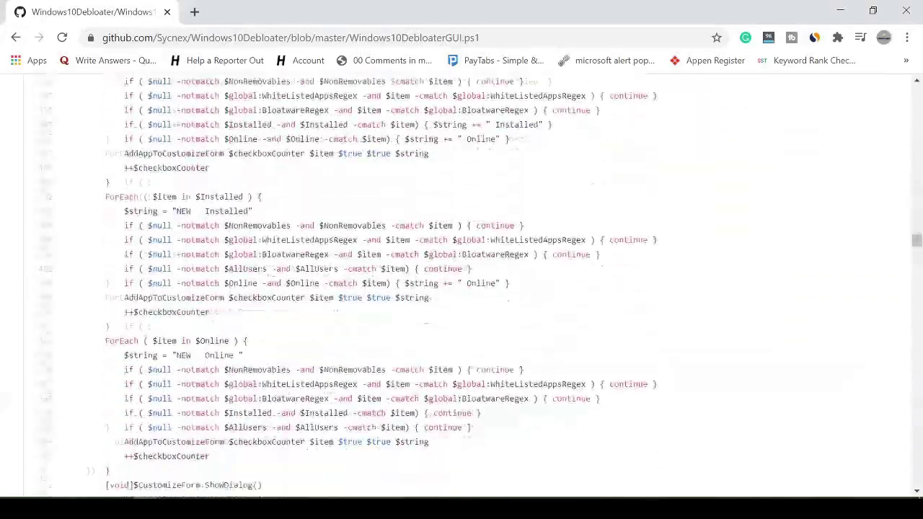
scroll(461, 288, down, 5)
scroll(462, 288, down, 5)
scroll(461, 288, down, 5)
scroll(461, 288, down, 5)
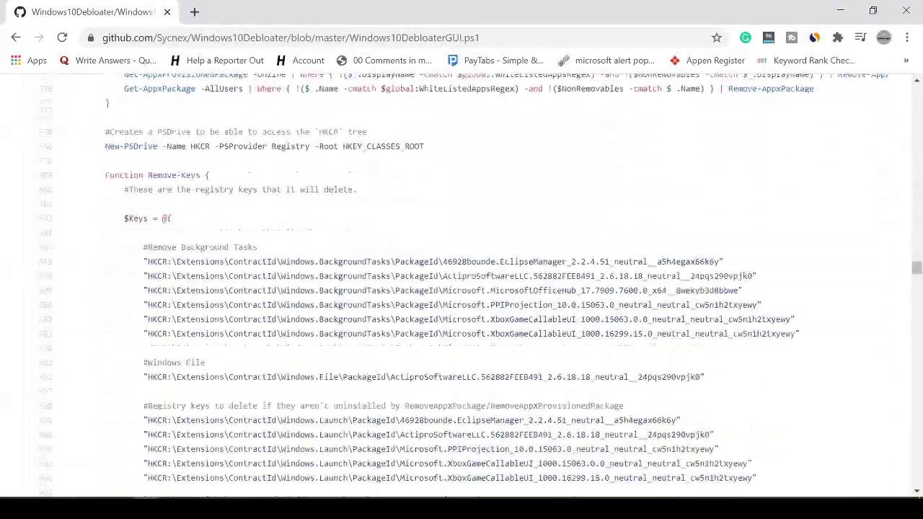
scroll(206, 382, down, 10)
scroll(206, 381, down, 10)
key(ctrl+a)
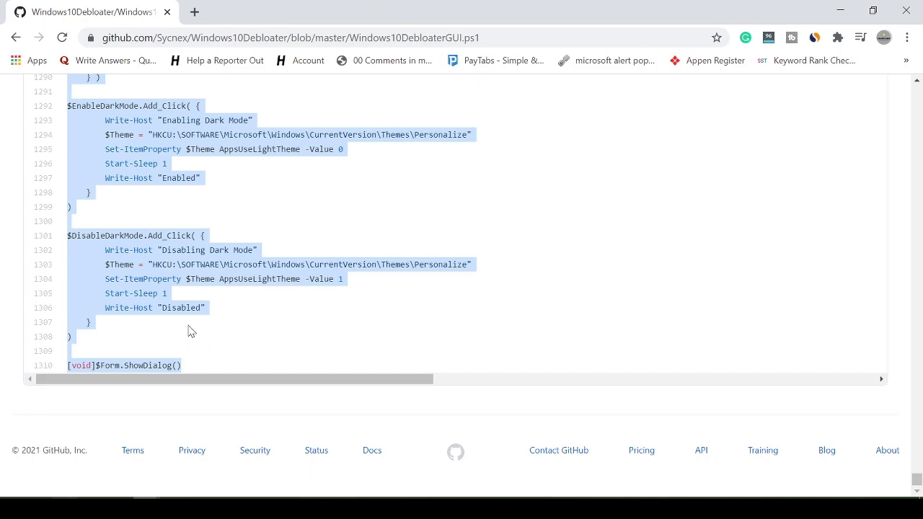
right_click(160, 248)
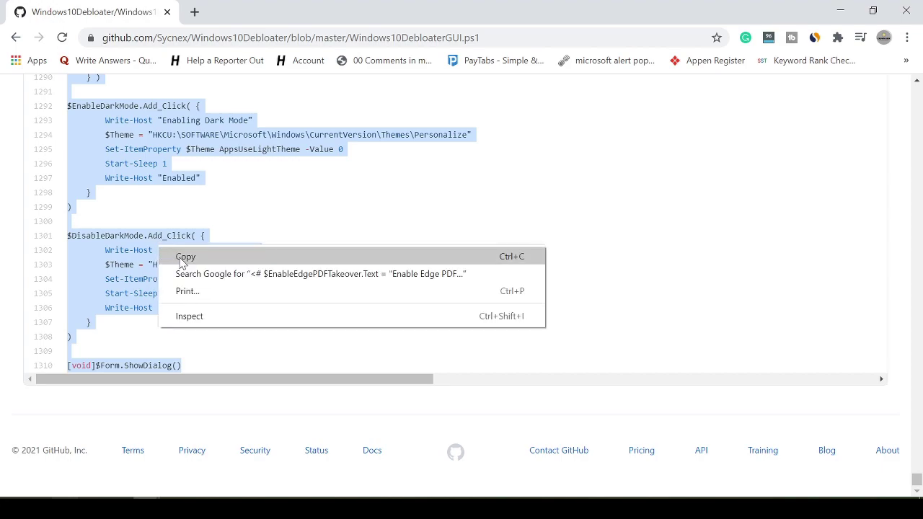
click(186, 257)
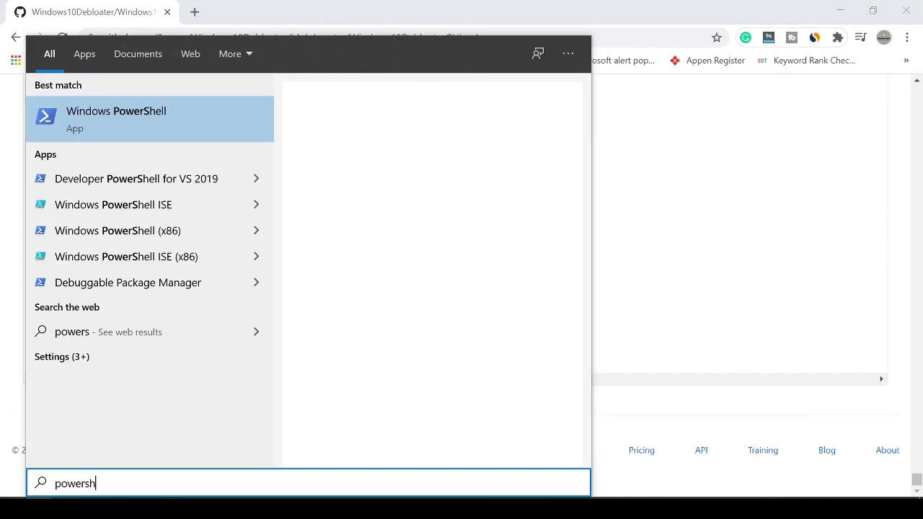
Step: Search for 'powershell' and launch it as administrator
text(ell)
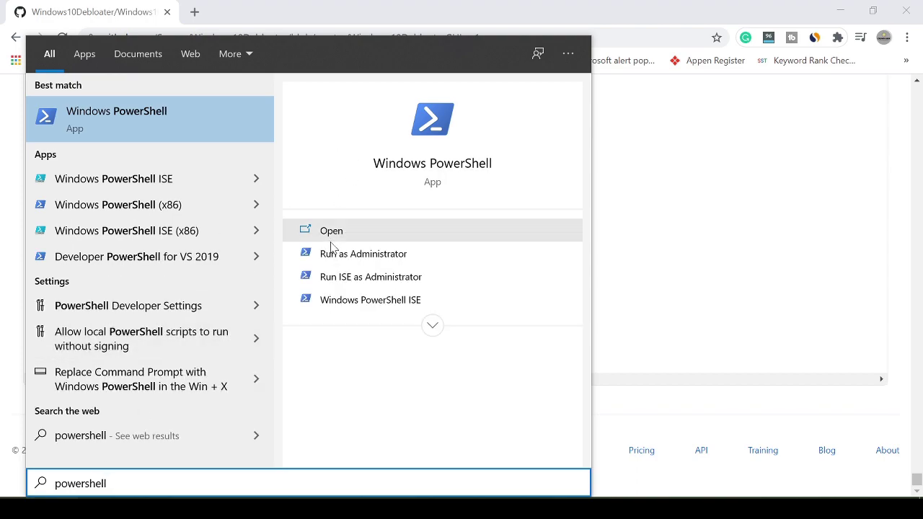
click(347, 264)
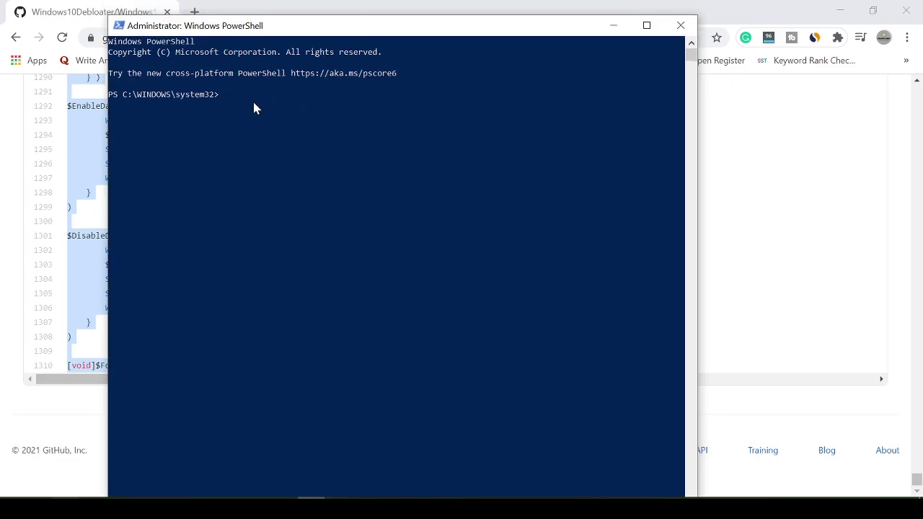
Step: Paste the copied Debloater script into the admin PowerShell window and make the window taller
right_click(254, 103)
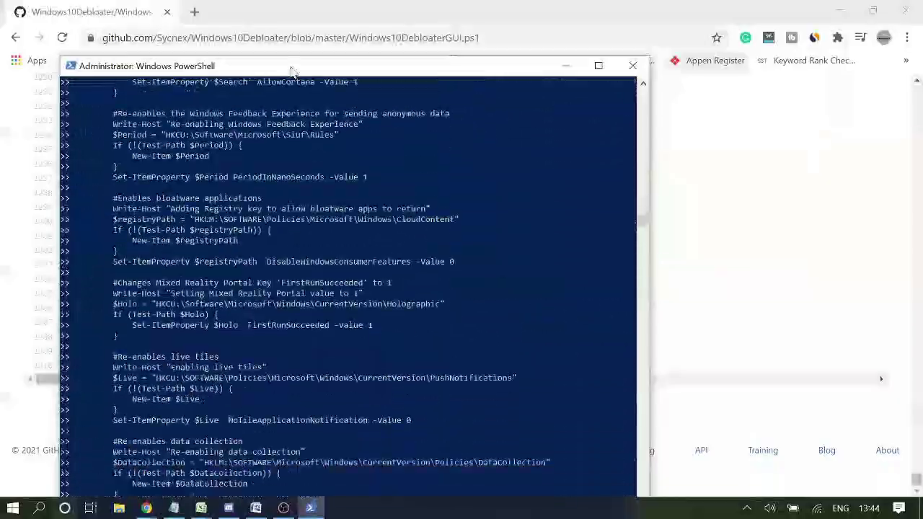
drag(294, 56, 299, 16)
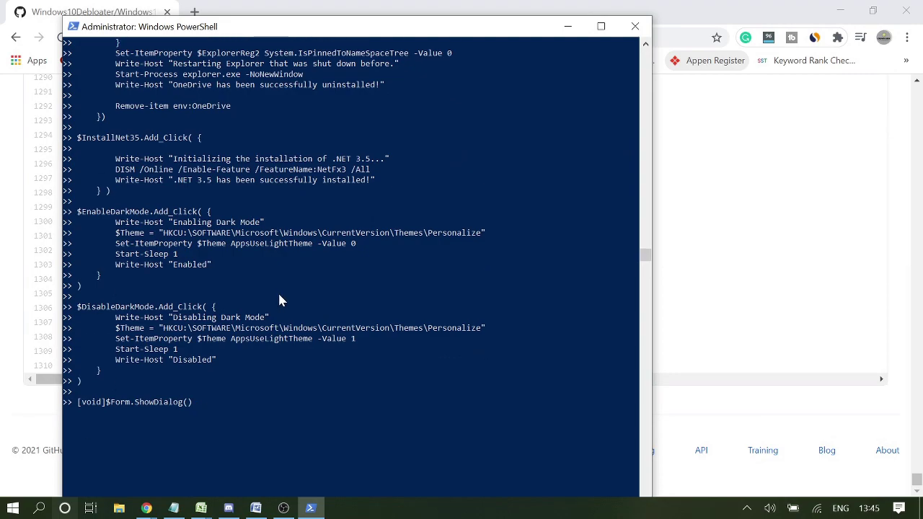
Step: Run the pasted script so the Windows10Debloater window appears
key(Return)
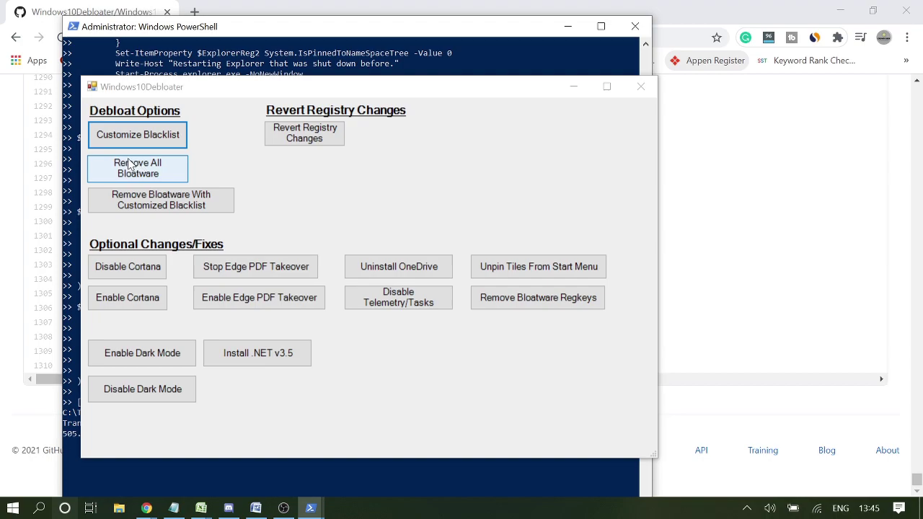
Step: Open Customize Blacklist and scroll through the checked bloatware apps
click(132, 137)
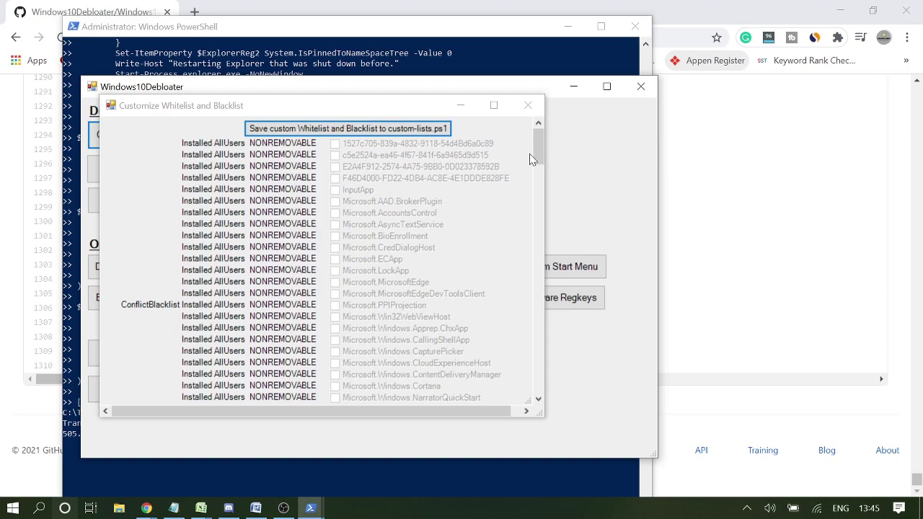
mouse_move(538, 148)
mouse_down()
mouse_move(517, 242)
mouse_move(505, 233)
mouse_up()
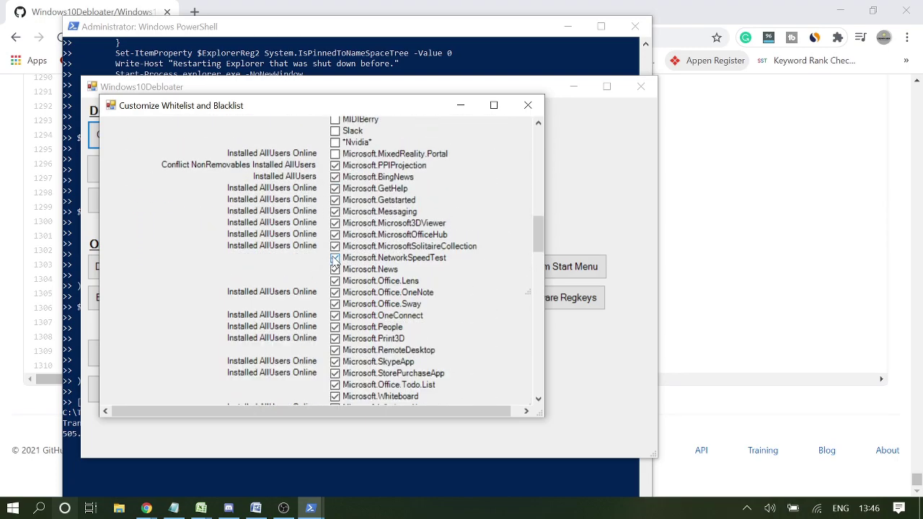
scroll(335, 239, up, 7)
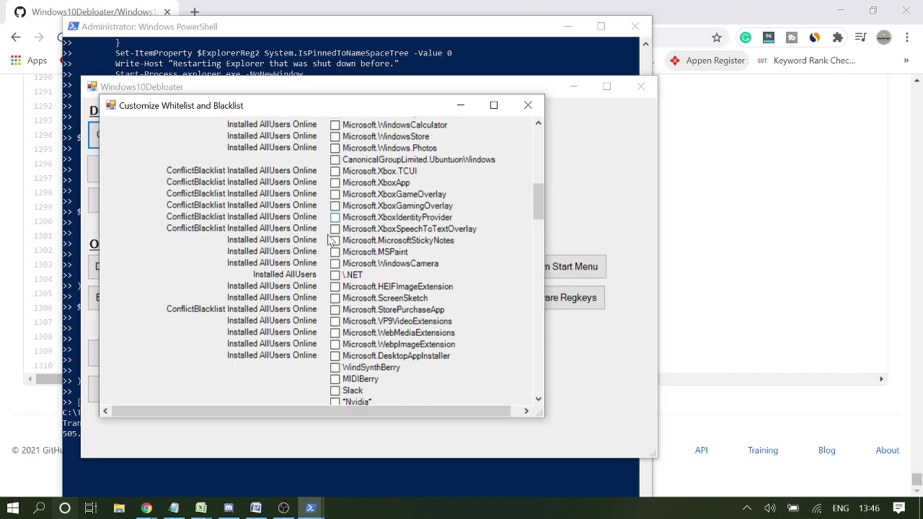
scroll(338, 245, up, 7)
scroll(338, 245, down, 5)
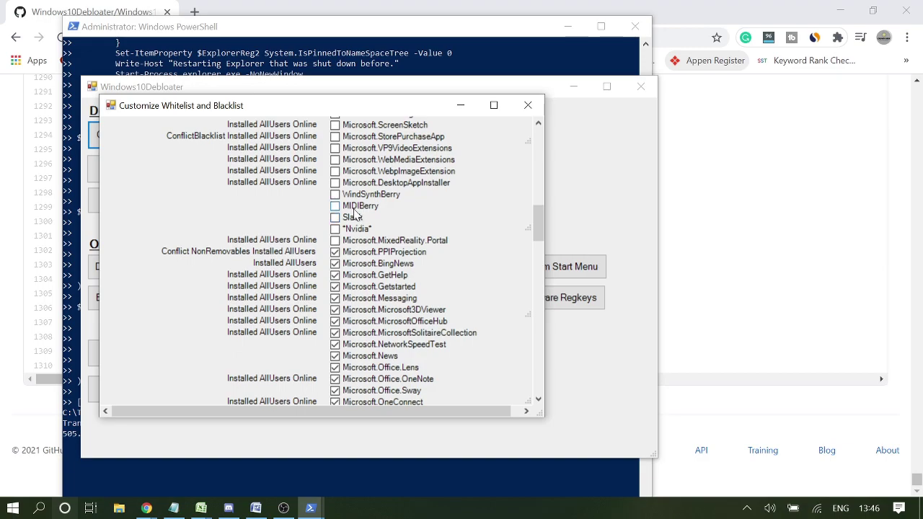
scroll(353, 218, down, 5)
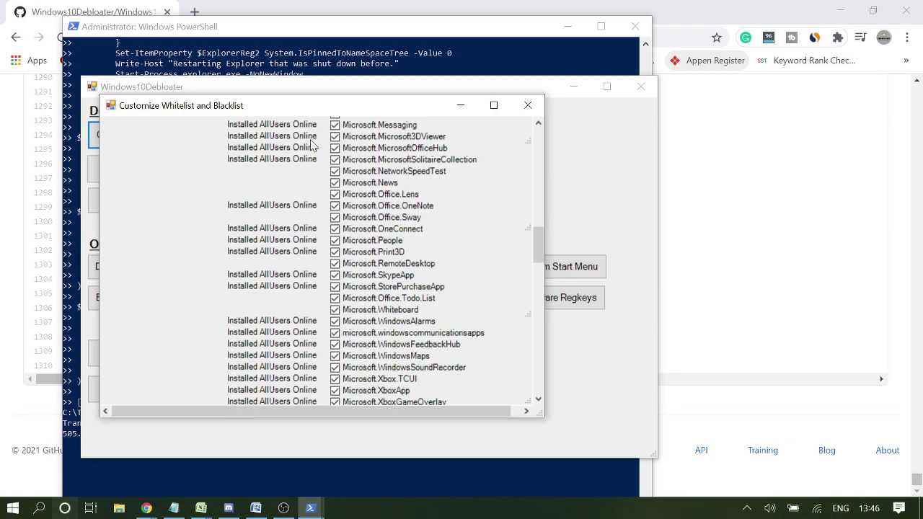
scroll(335, 207, down, 3)
scroll(335, 209, down, 3)
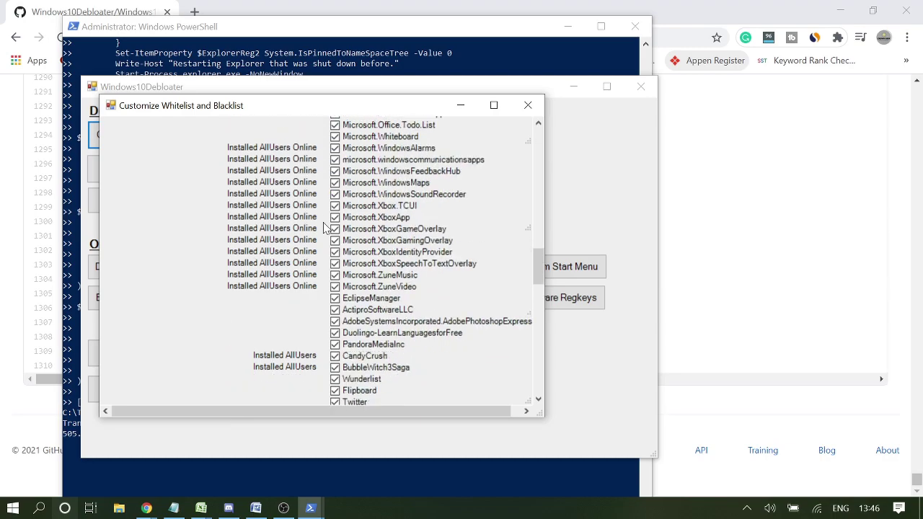
scroll(329, 234, down, 5)
scroll(335, 241, down, 5)
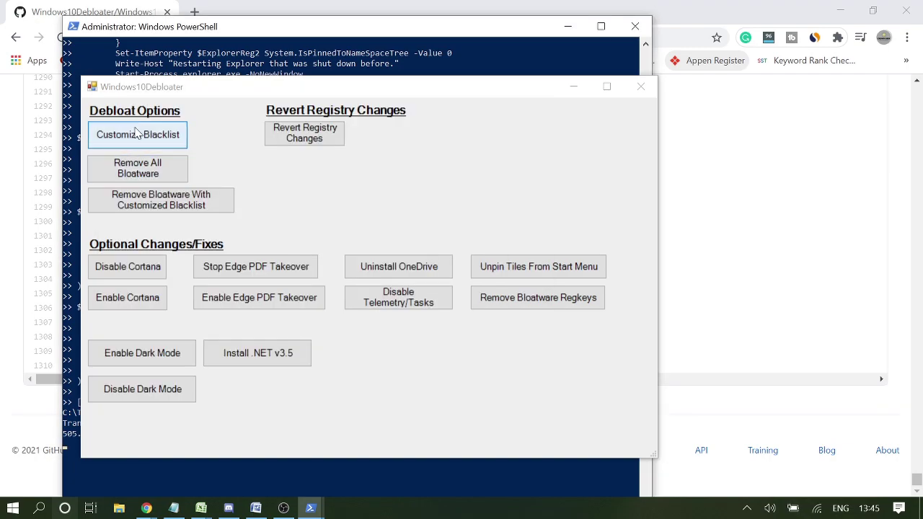
click(135, 135)
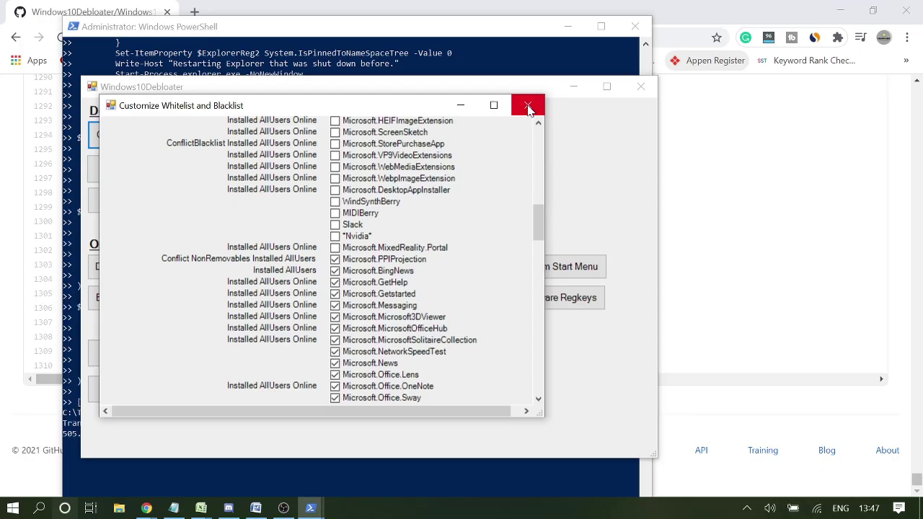
Step: Close the whitelist/blacklist dialog and start Remove All Bloatware
click(527, 106)
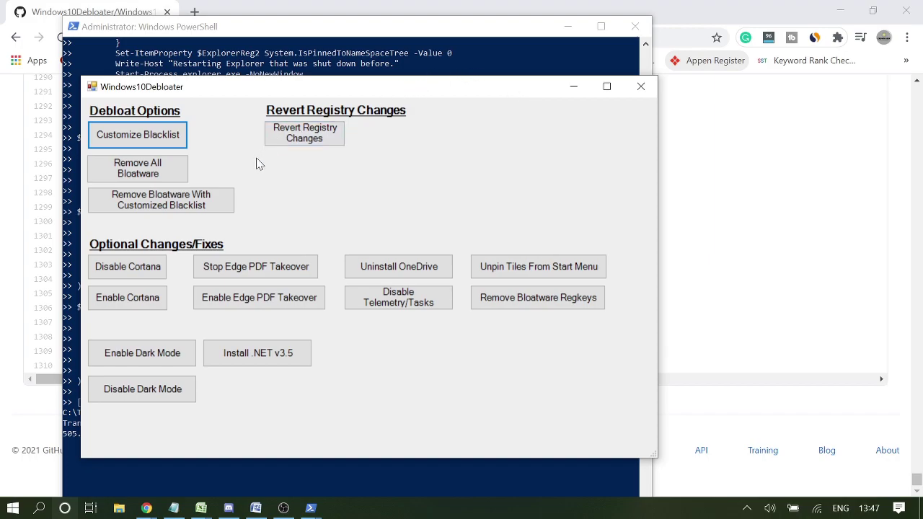
click(137, 170)
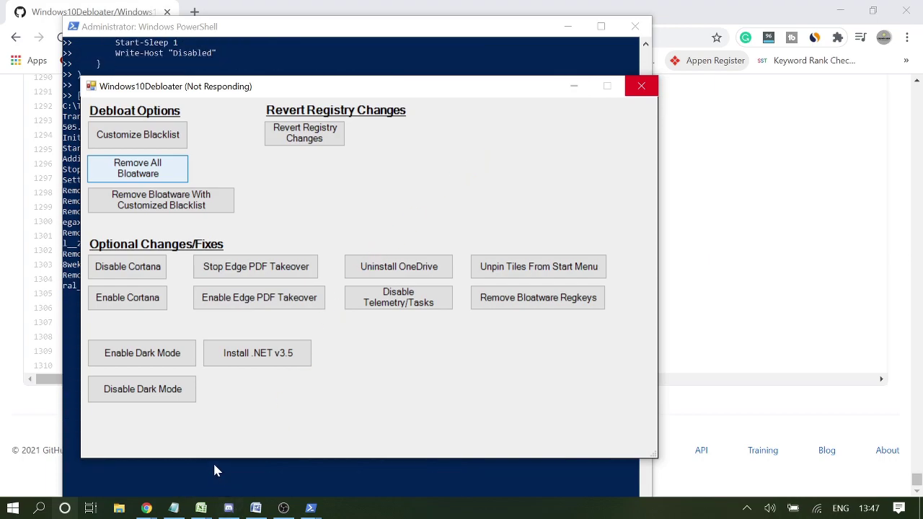
Step: Minimize the Debloater window to reveal the PowerShell removal log
click(571, 87)
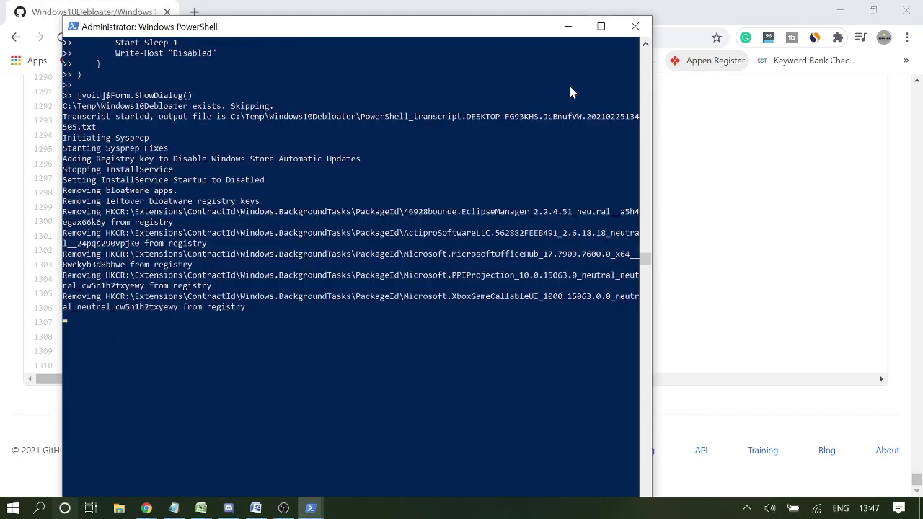